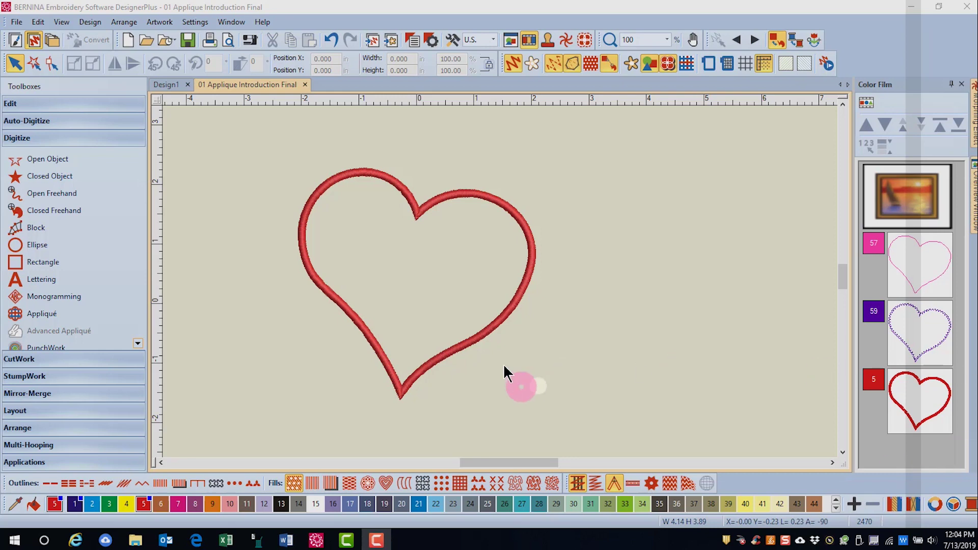
Step: Change the heart appliqué's cover stitch type from Satin to Blanket and apply it
double_click(530, 267)
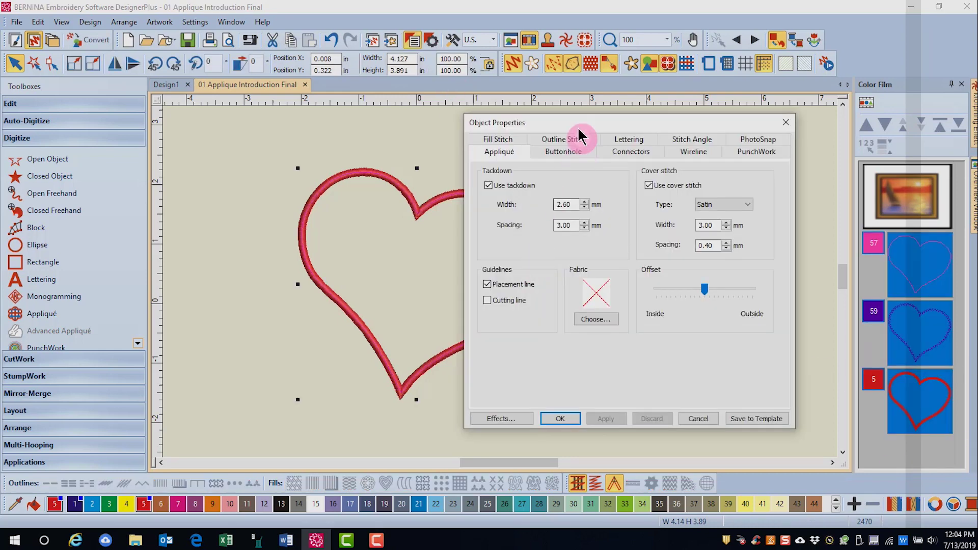
drag(581, 125, 698, 95)
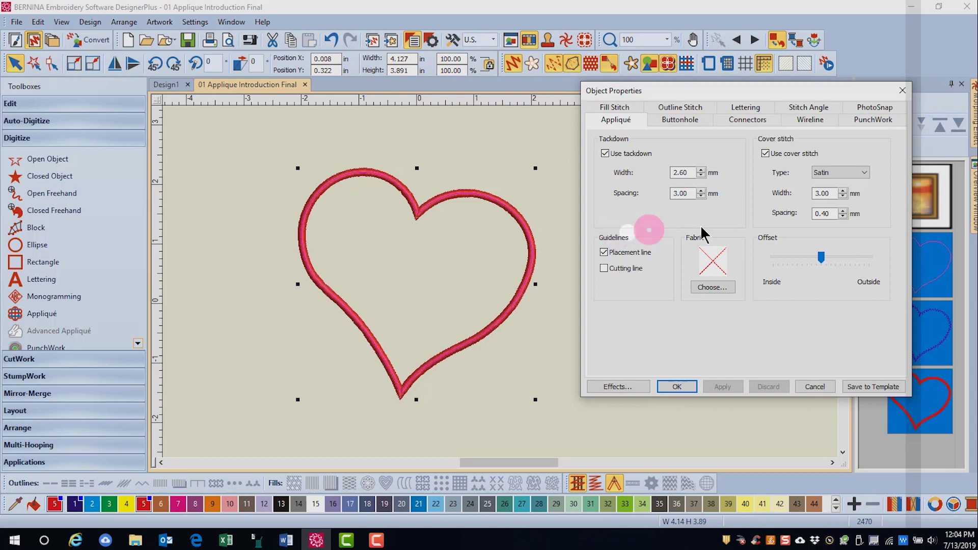
click(846, 172)
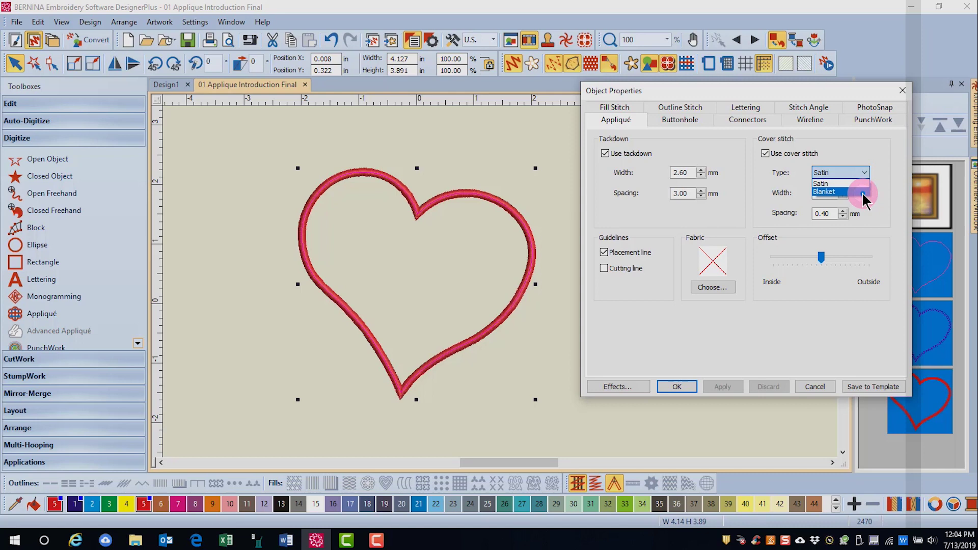
click(859, 191)
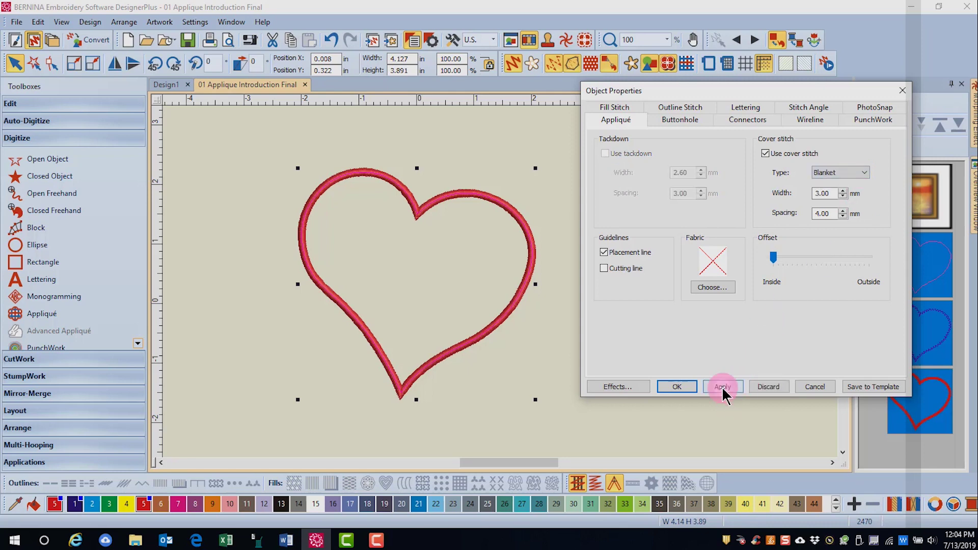
click(723, 388)
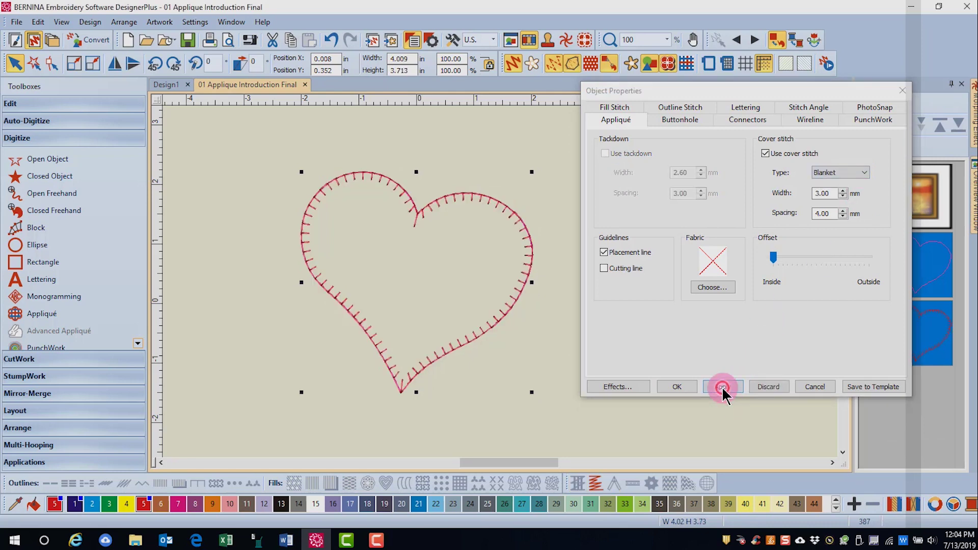
Step: Undo the Blanket change to restore Satin, then set the cover stitch width to 2.5 mm
click(332, 39)
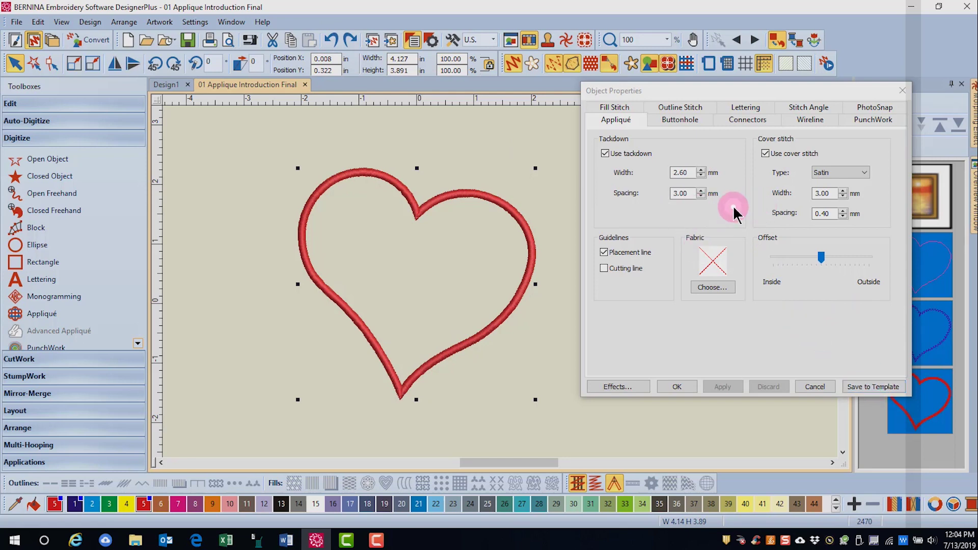
double_click(823, 193)
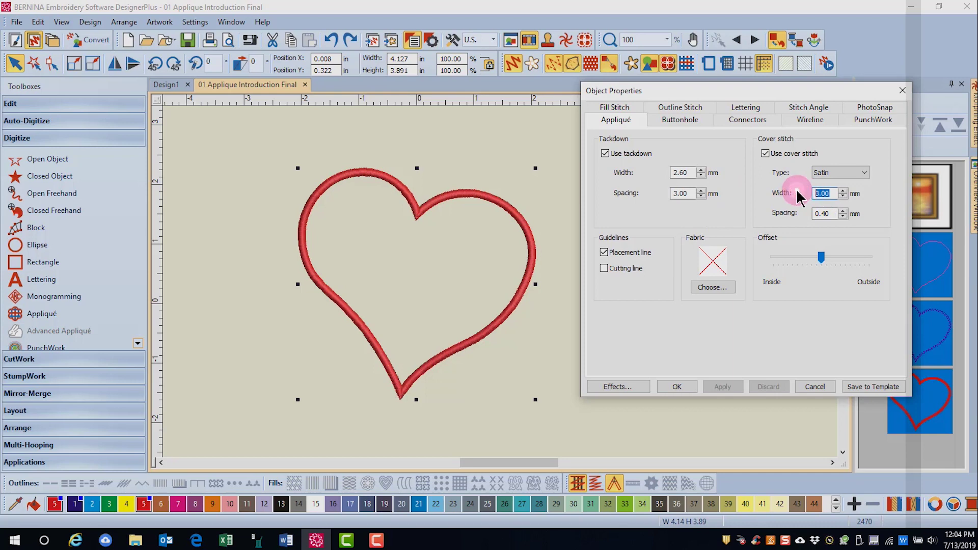
text(2.5)
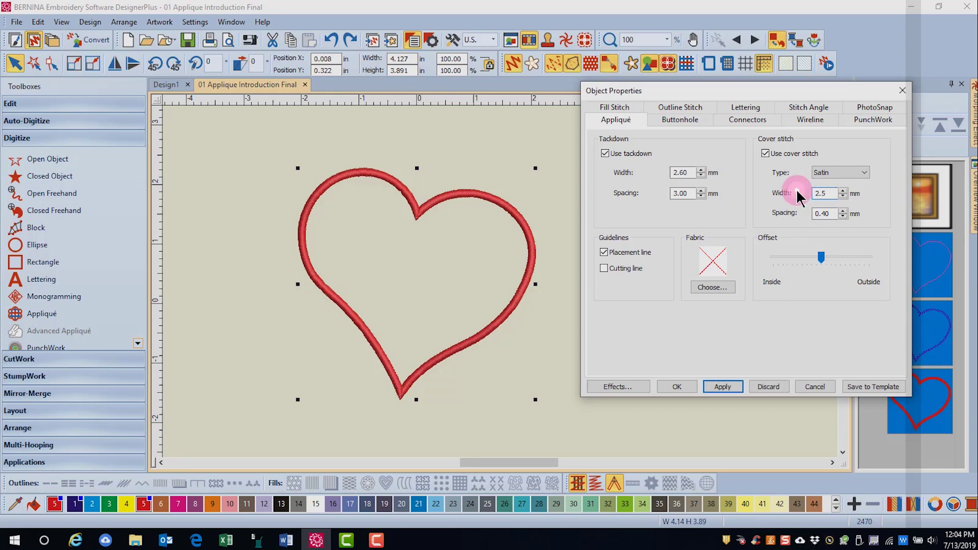
click(723, 387)
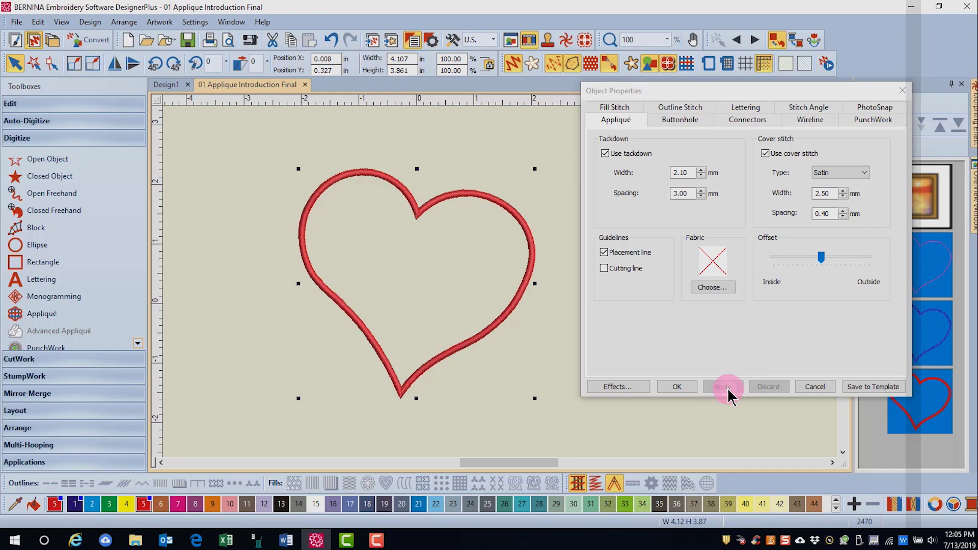
double_click(826, 215)
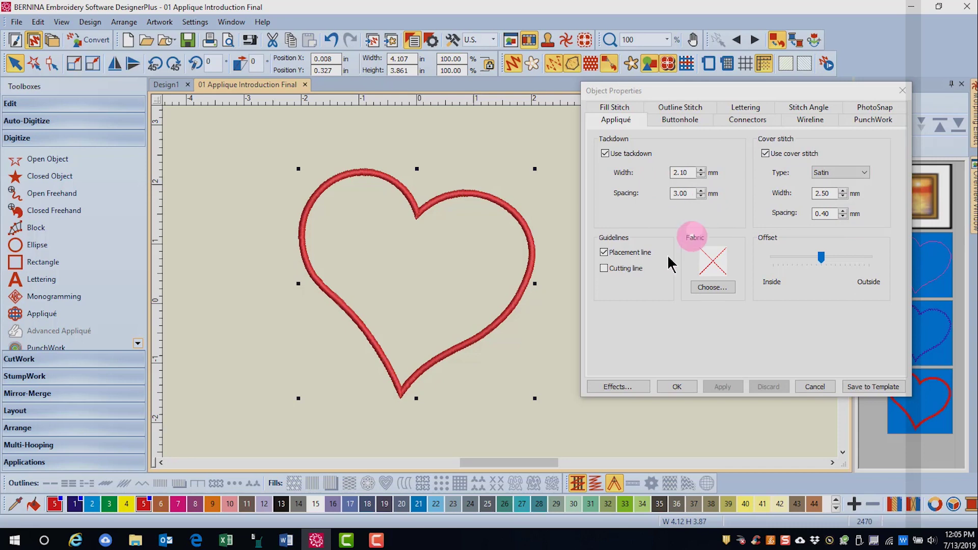
Step: Enable the Cutting line guideline on the heart and display its individual stitches
click(604, 268)
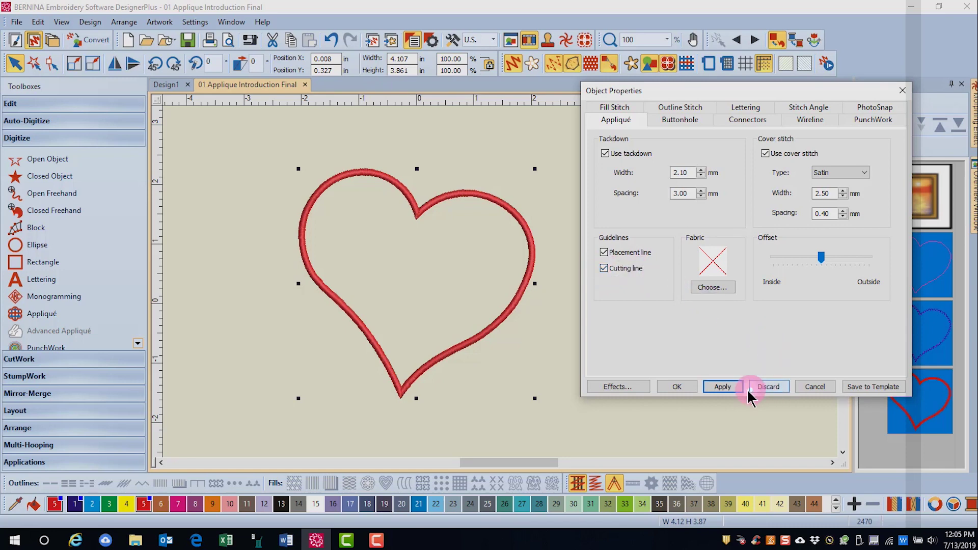
click(732, 390)
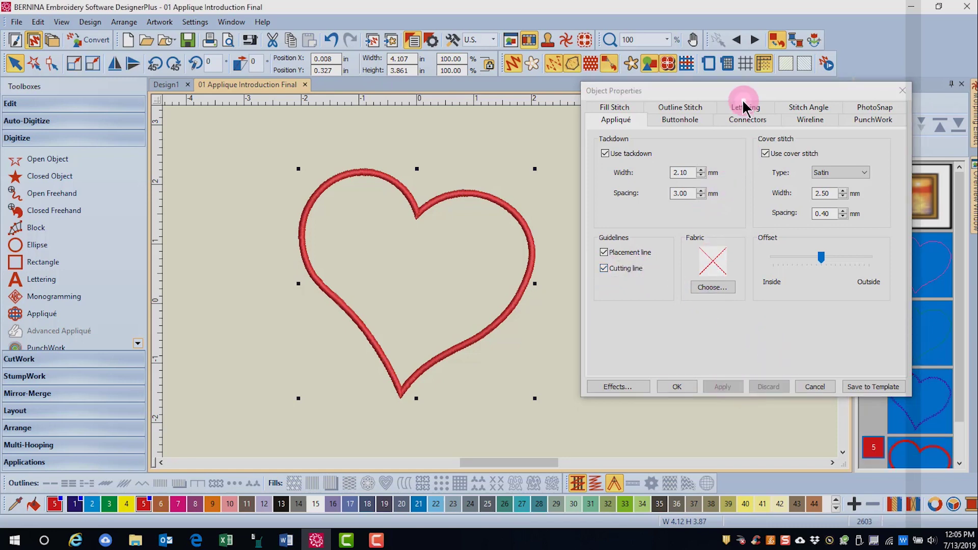
drag(737, 90, 698, 37)
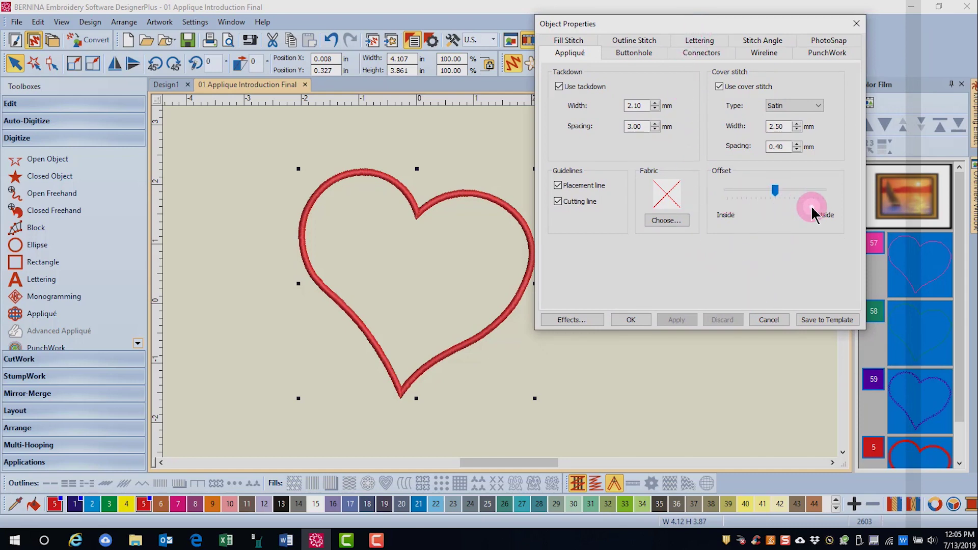
click(514, 66)
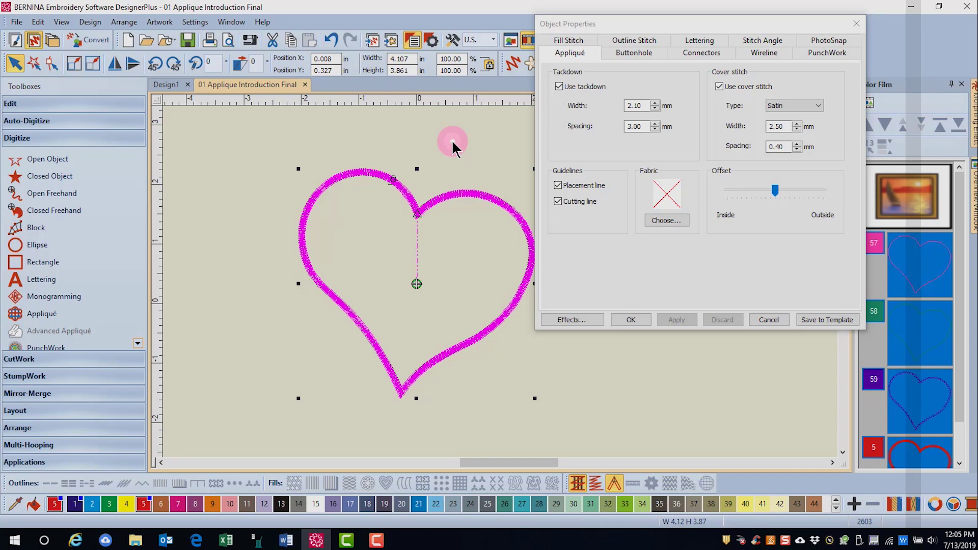
Step: Try the cover stitch offset fully Inside, then set it to Outside and apply
drag(774, 190, 721, 190)
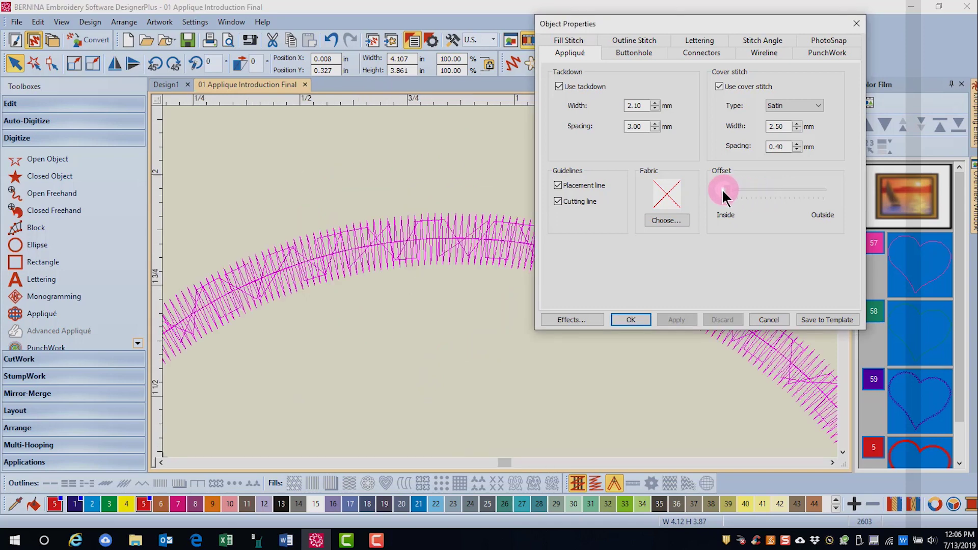
click(683, 320)
click(575, 320)
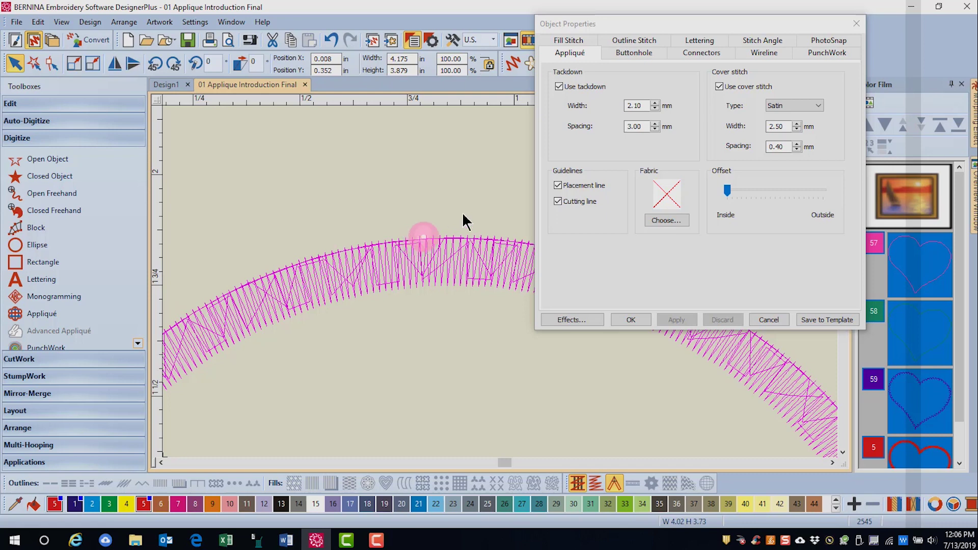
drag(727, 191, 806, 225)
click(677, 319)
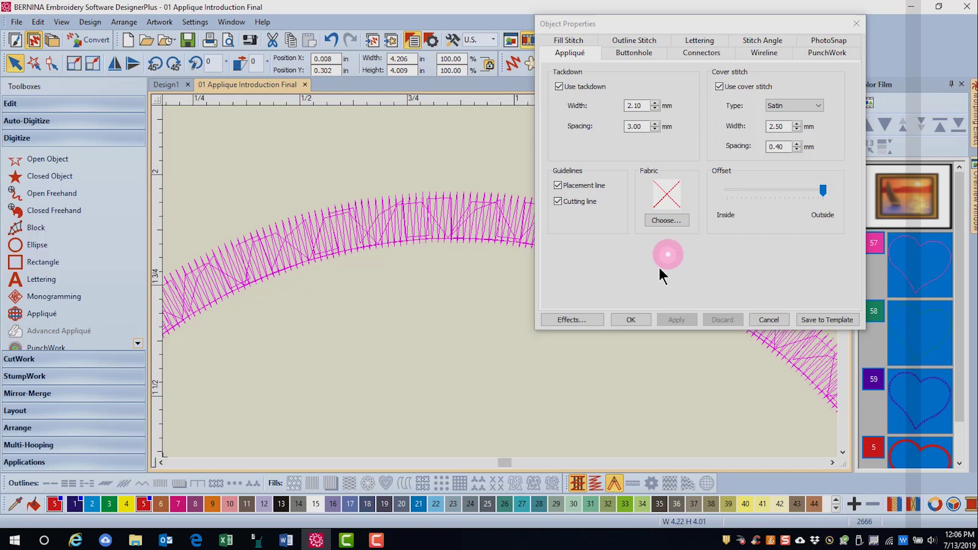
Step: Pull the offset back toward Inside and turn off the Cutting line guideline
drag(824, 191, 794, 193)
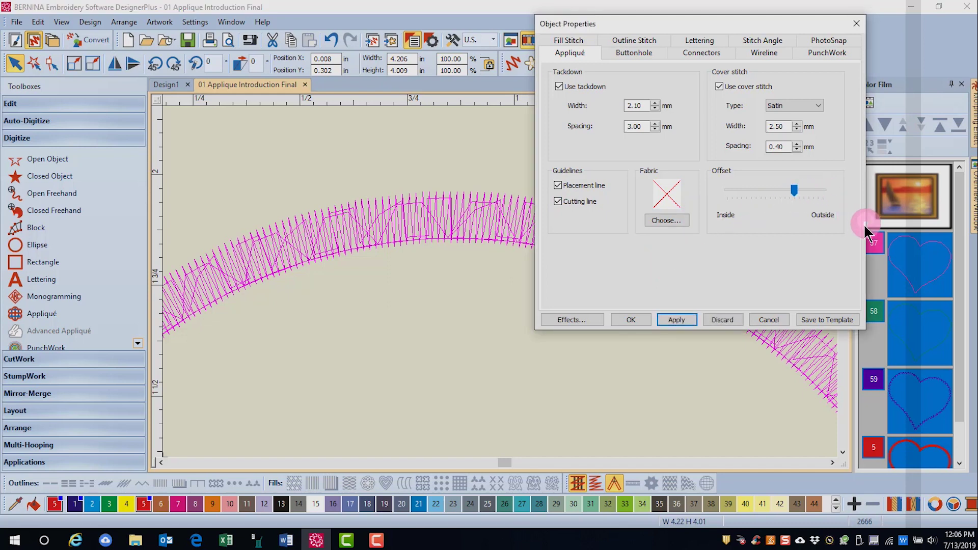
click(676, 319)
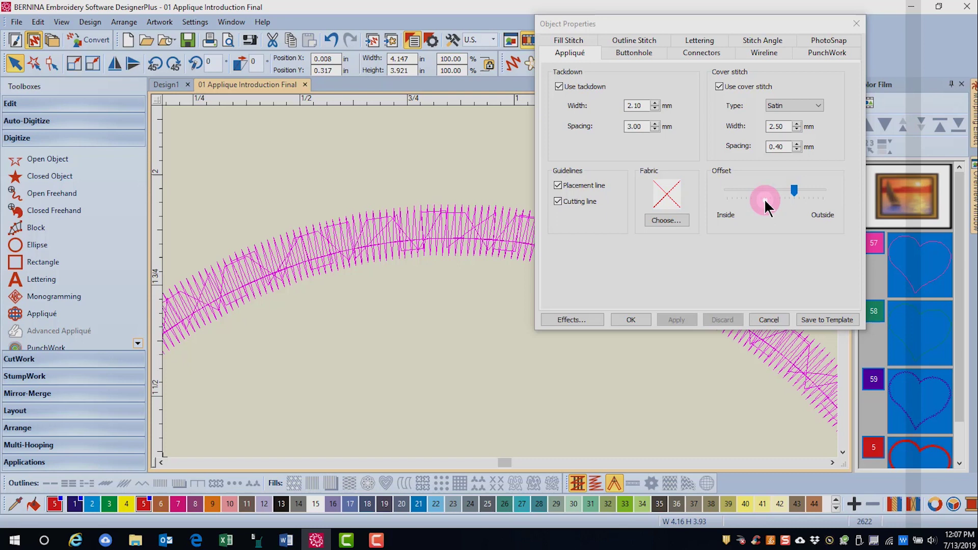
click(559, 201)
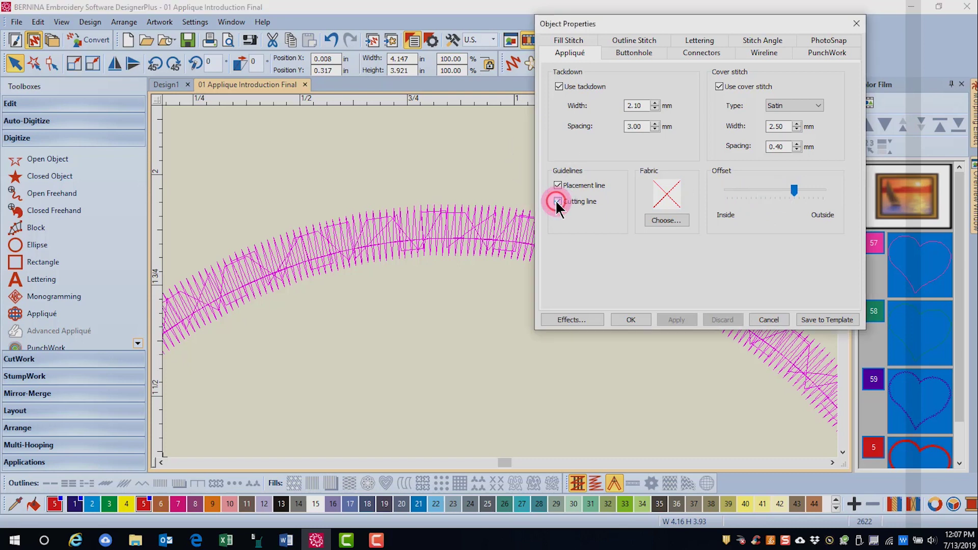
click(793, 192)
drag(795, 198, 790, 197)
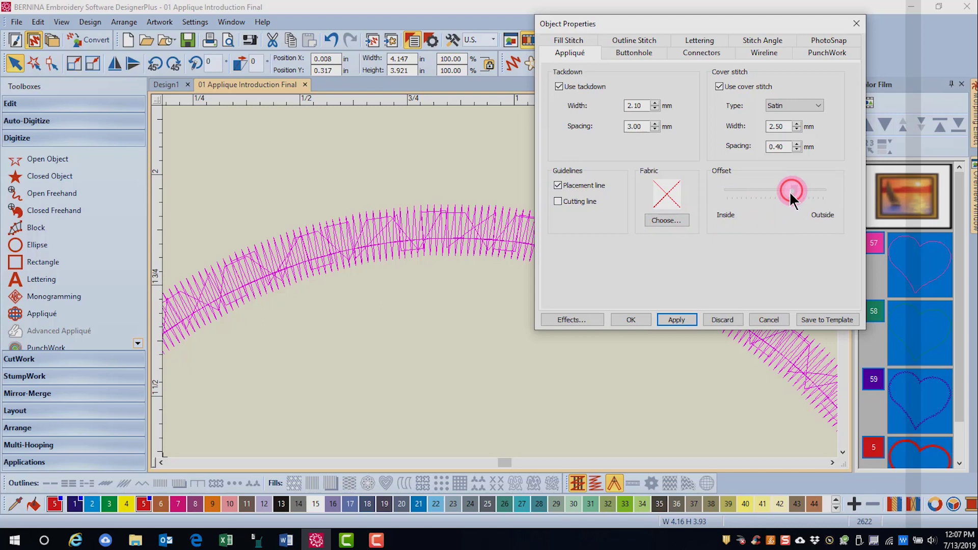
click(689, 319)
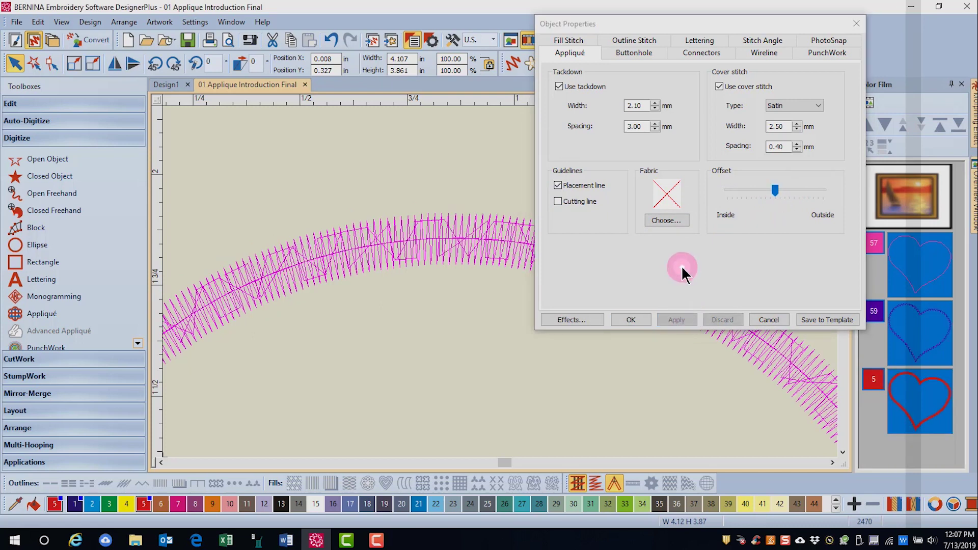
Step: Apply Benartex Apple Butter fabric 568-36 to the heart and turn on Artistic View
scroll(498, 281, down, 2)
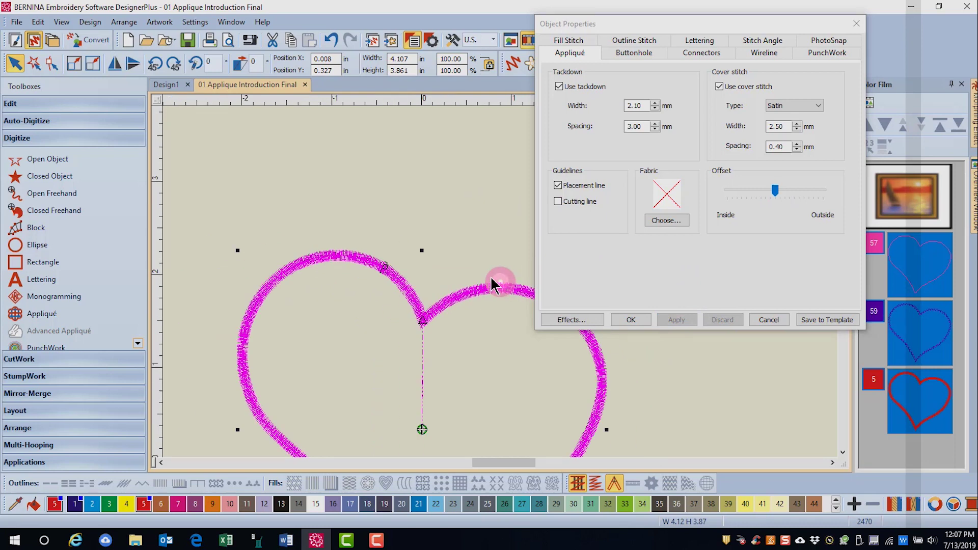
click(658, 223)
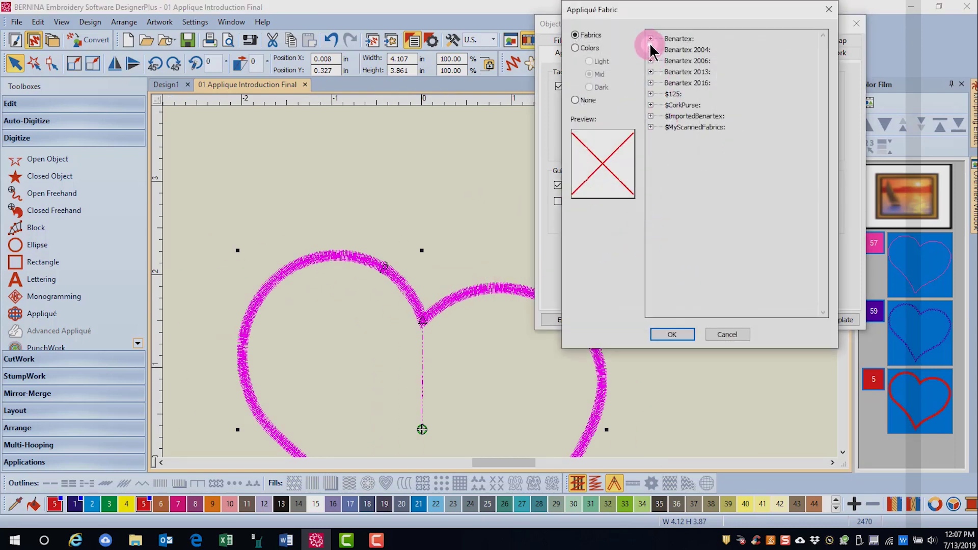
click(650, 39)
click(658, 60)
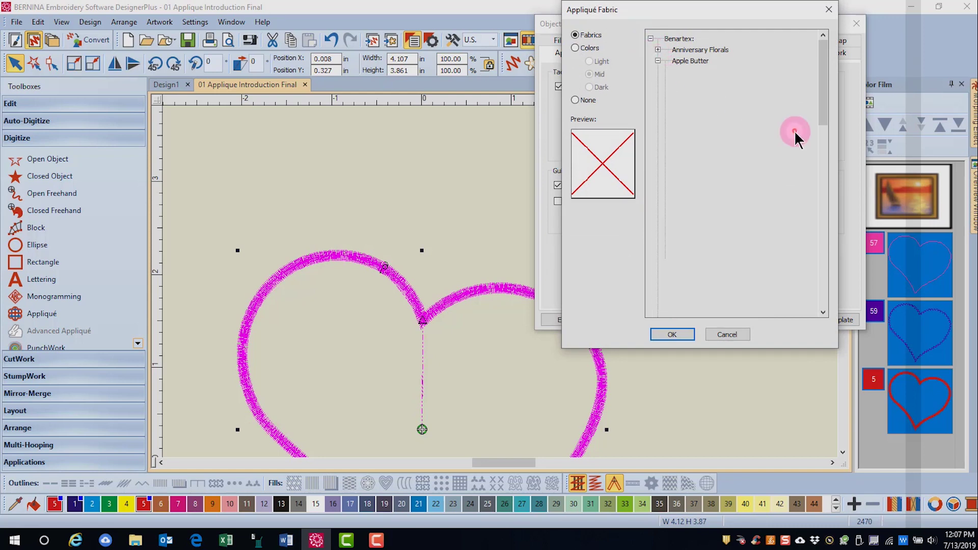
click(759, 167)
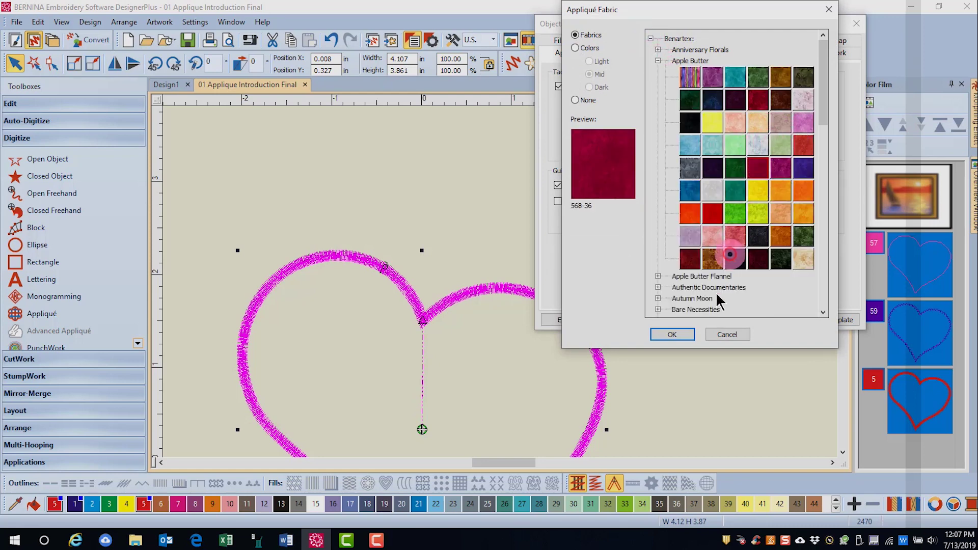
click(662, 333)
click(633, 321)
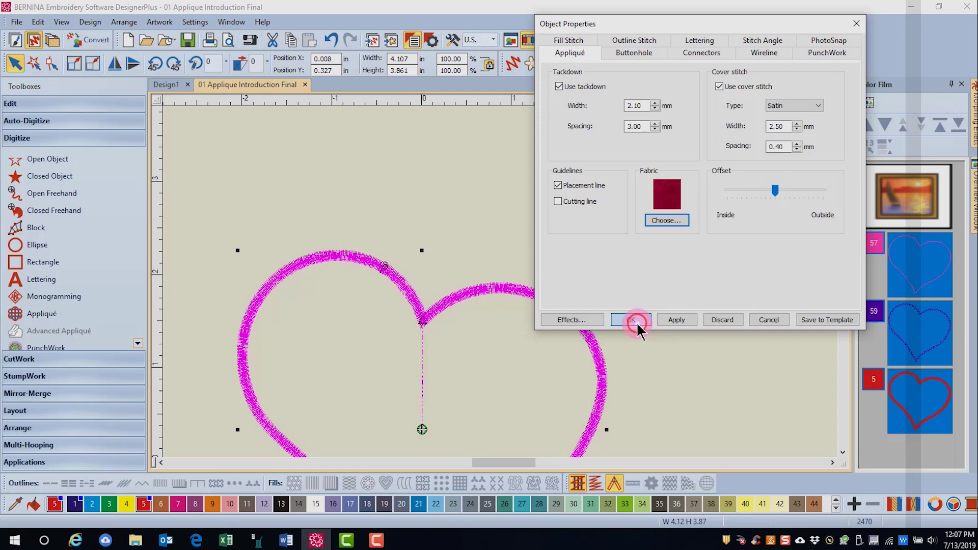
click(687, 63)
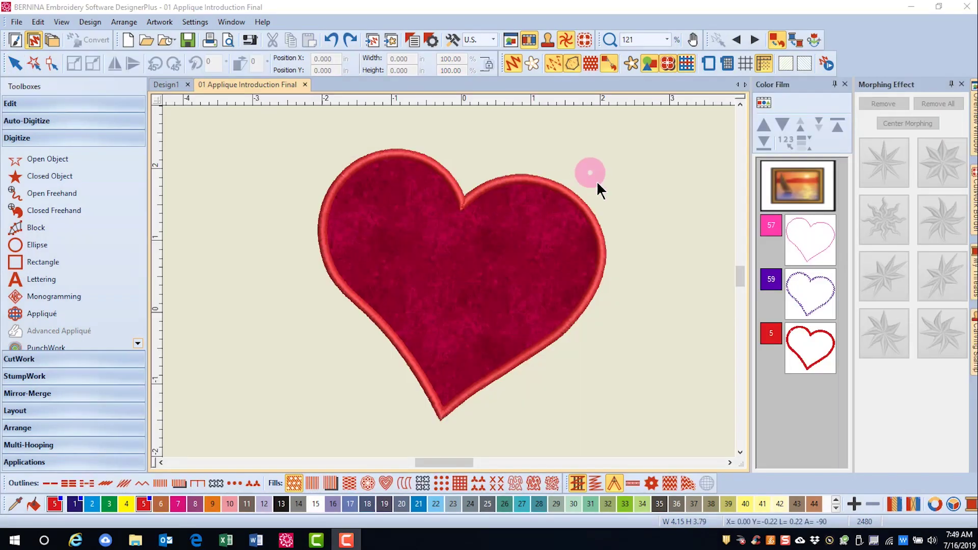
Step: With the Reshape tool, drag the heart's frame-out point to a spot above the heart
click(513, 182)
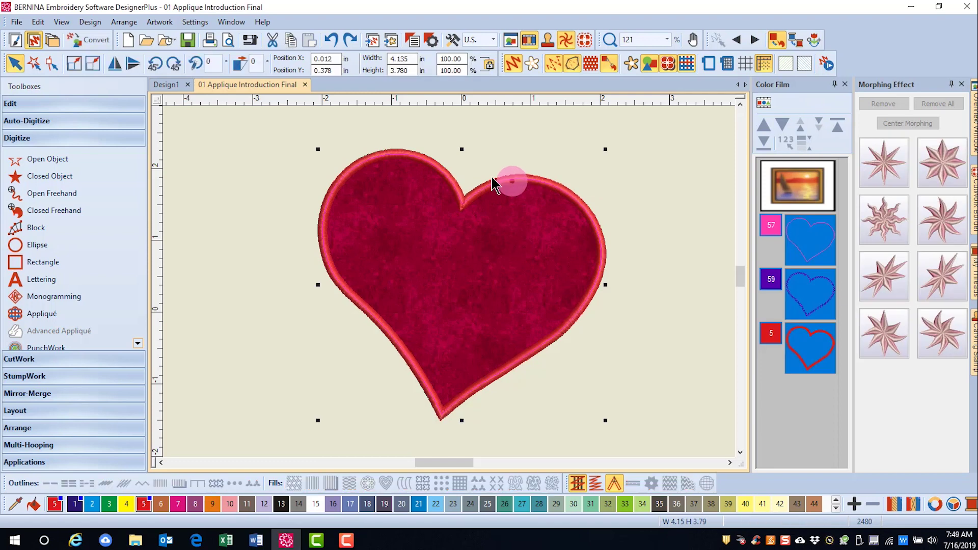
click(52, 65)
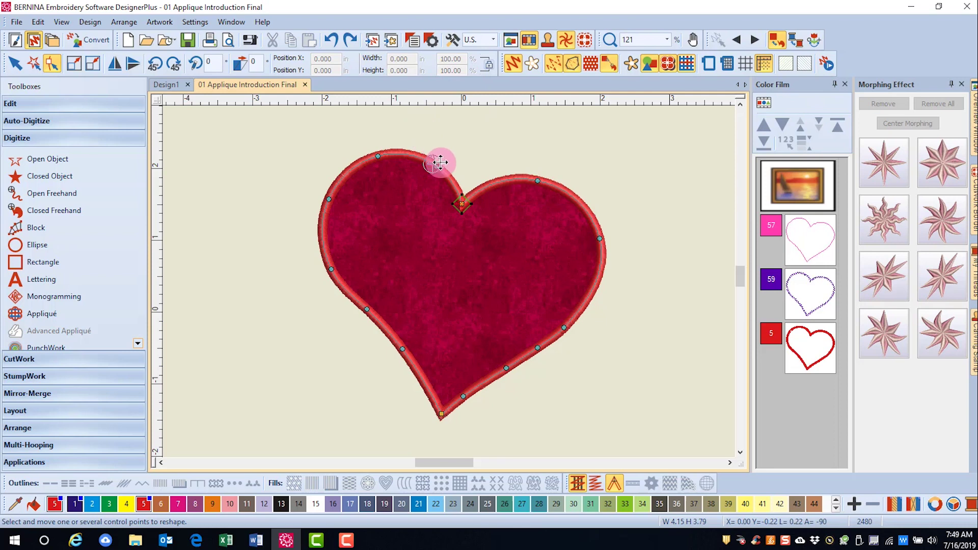
drag(438, 159, 462, 136)
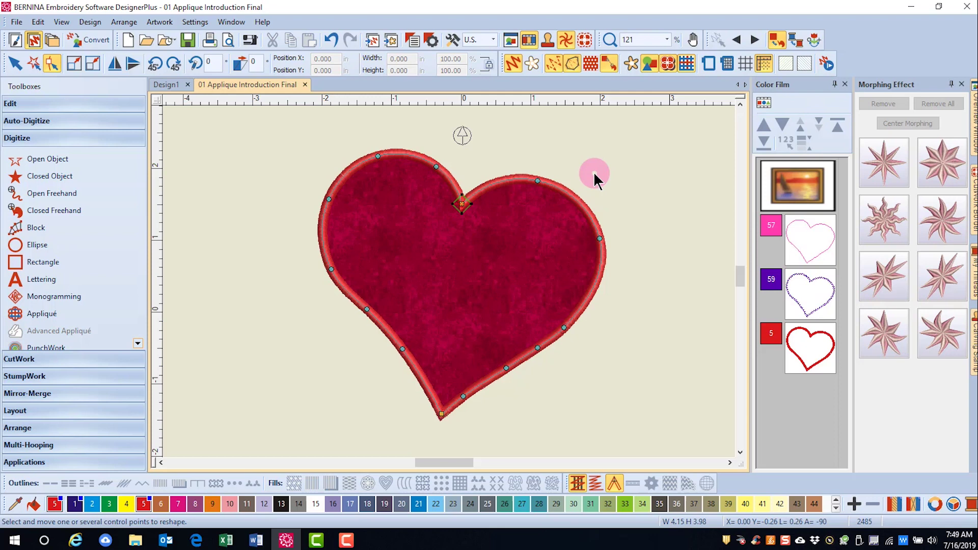
scroll(509, 204, down, 1)
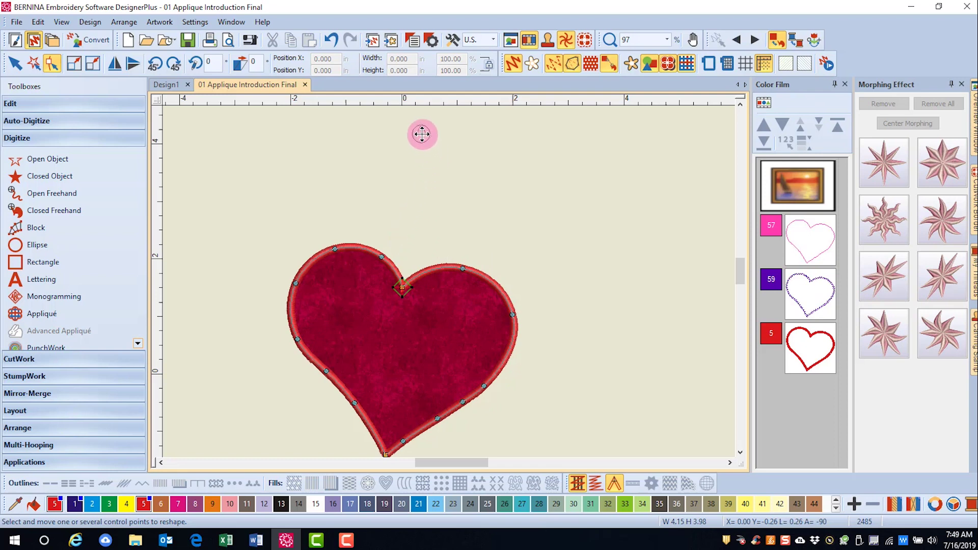
click(634, 234)
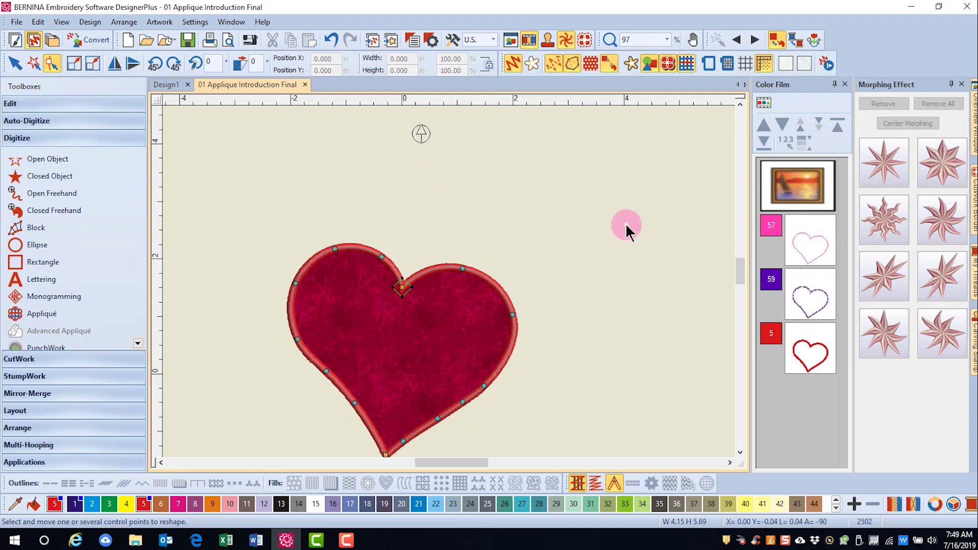